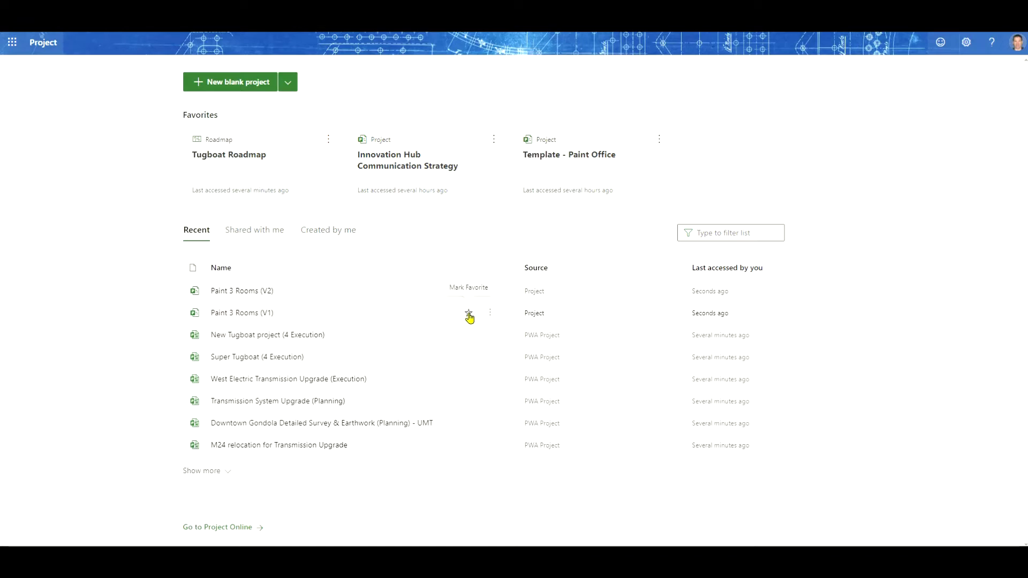
Step: Favourite and open Paint 3 Rooms (V1), then remove it from favourites back on the home page
left_click(468, 314)
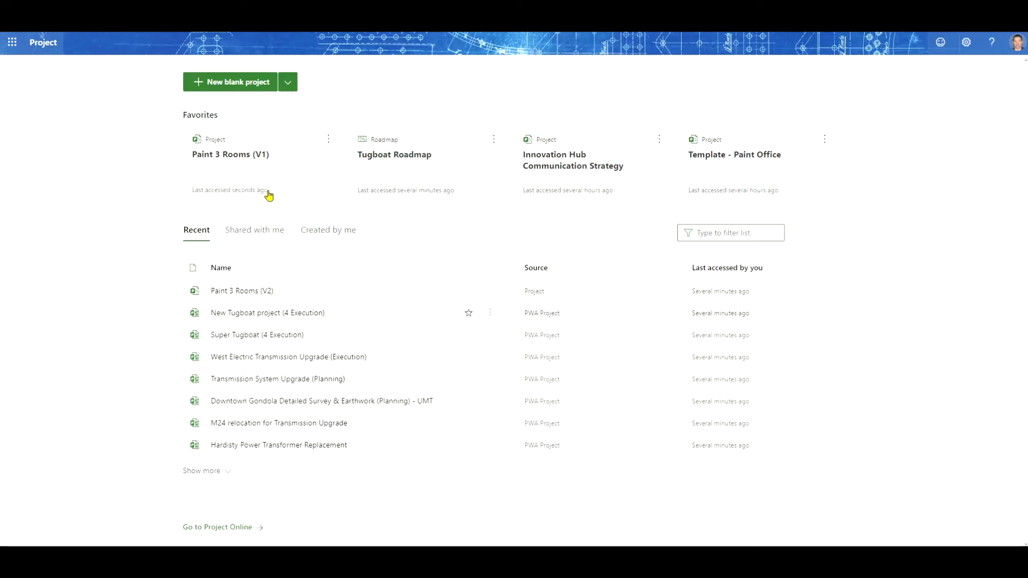
left_click(248, 152)
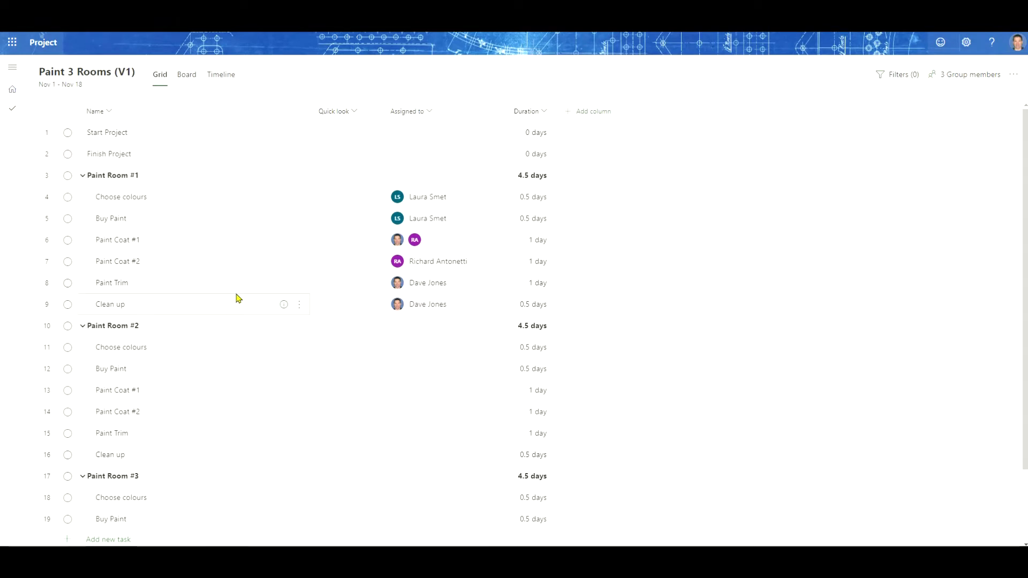
left_click(13, 91)
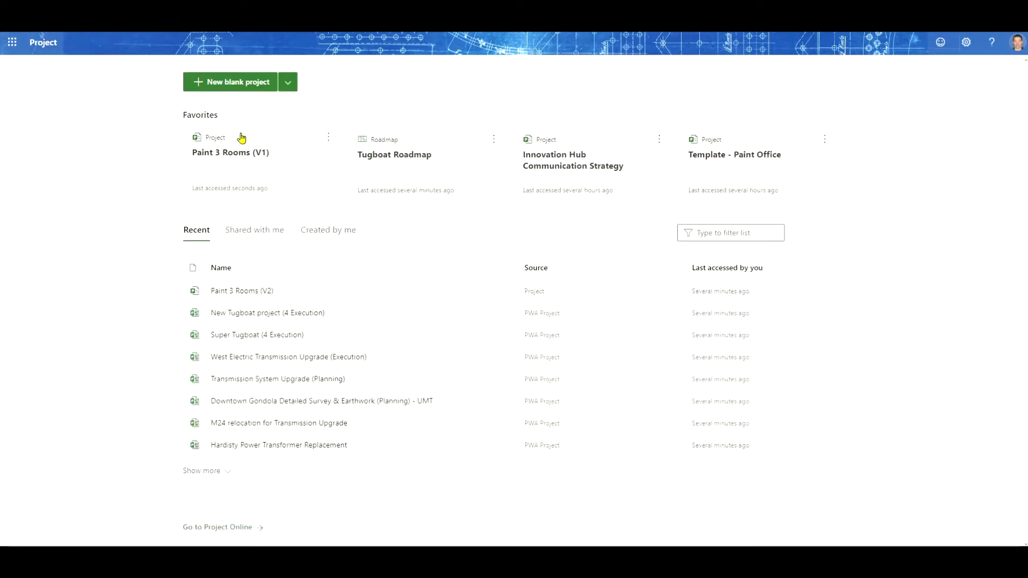
left_click(328, 141)
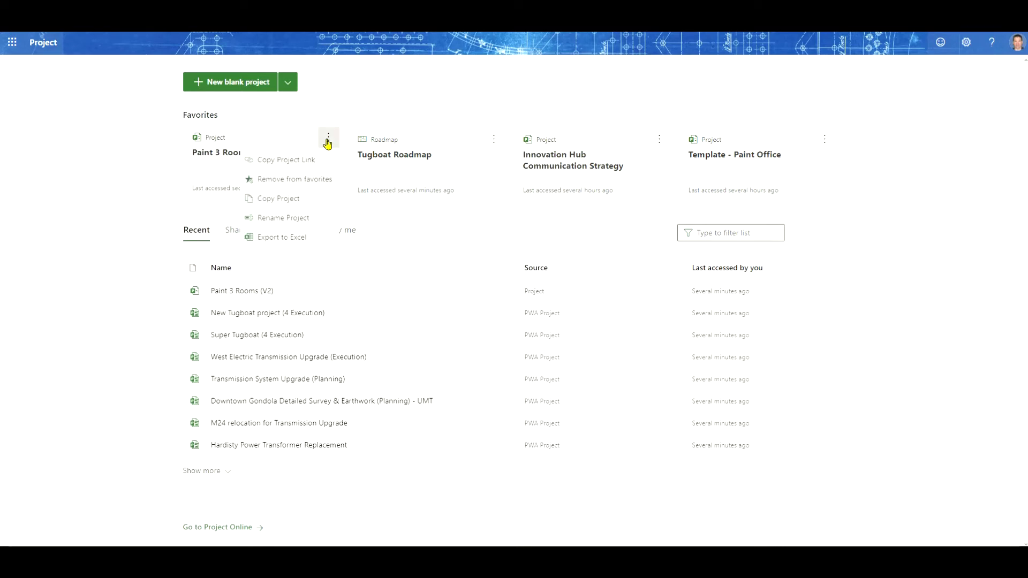
left_click(312, 185)
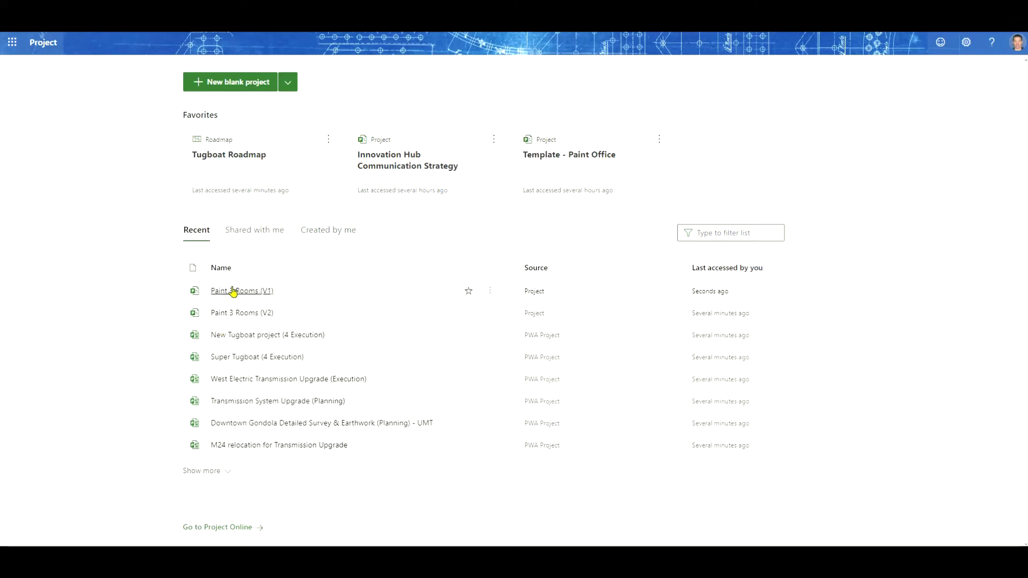
Step: Show the Created by me projects filtered by 'Paint' after checking Shared with me
left_click(206, 472)
scroll(165, 495, "down", 1)
scroll(165, 496, "up", 1)
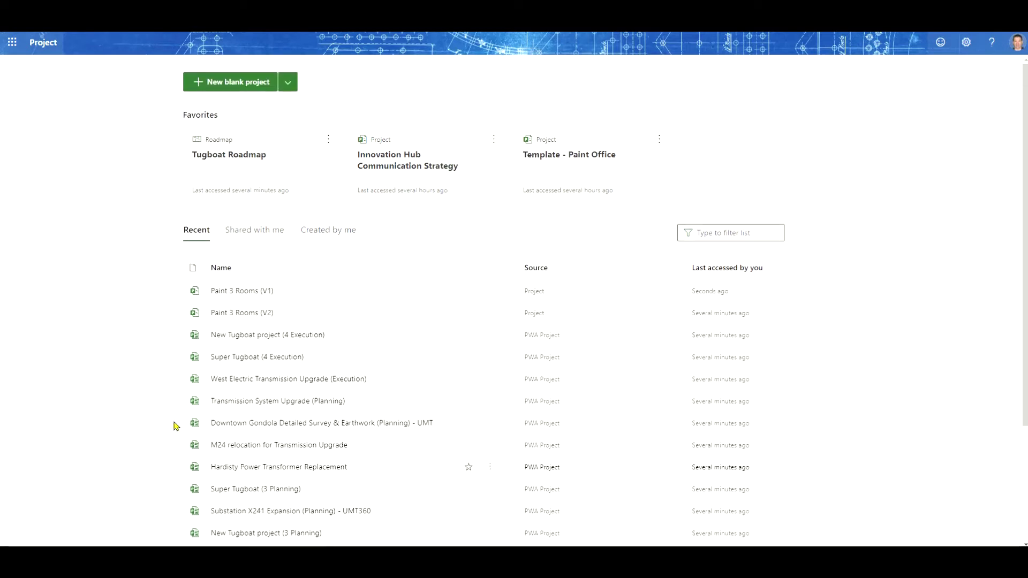
left_click(252, 231)
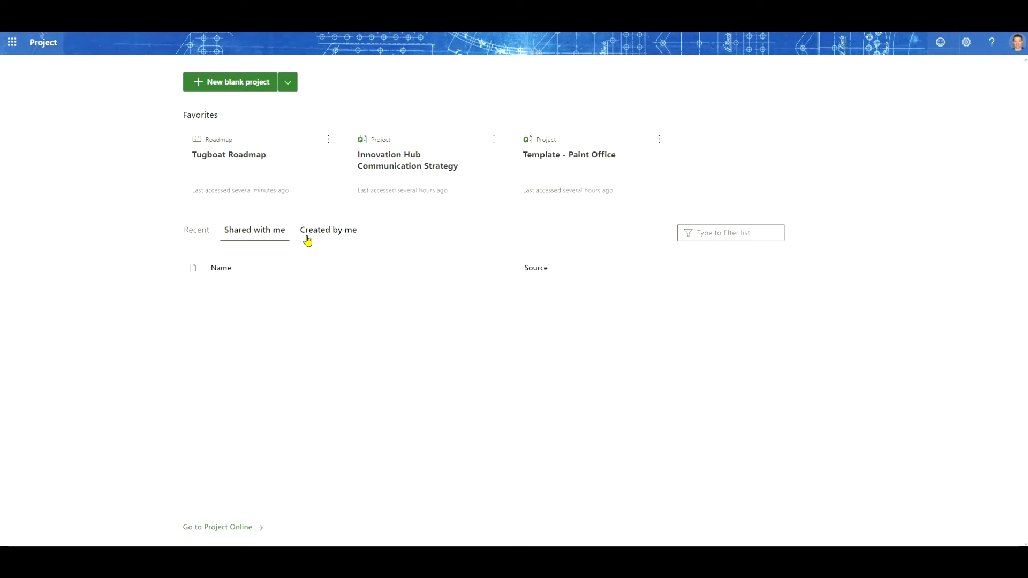
left_click(326, 231)
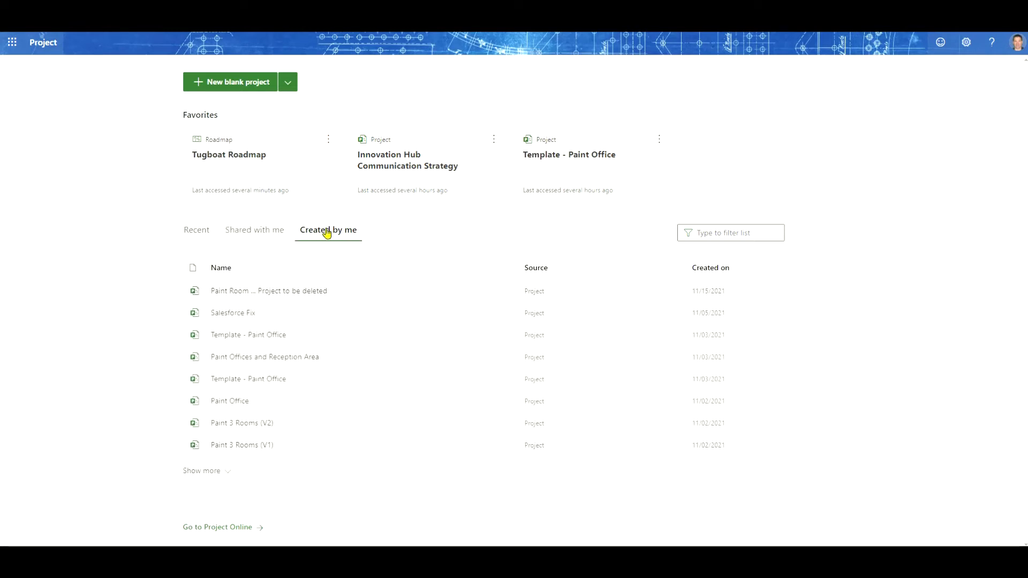
left_click(691, 231)
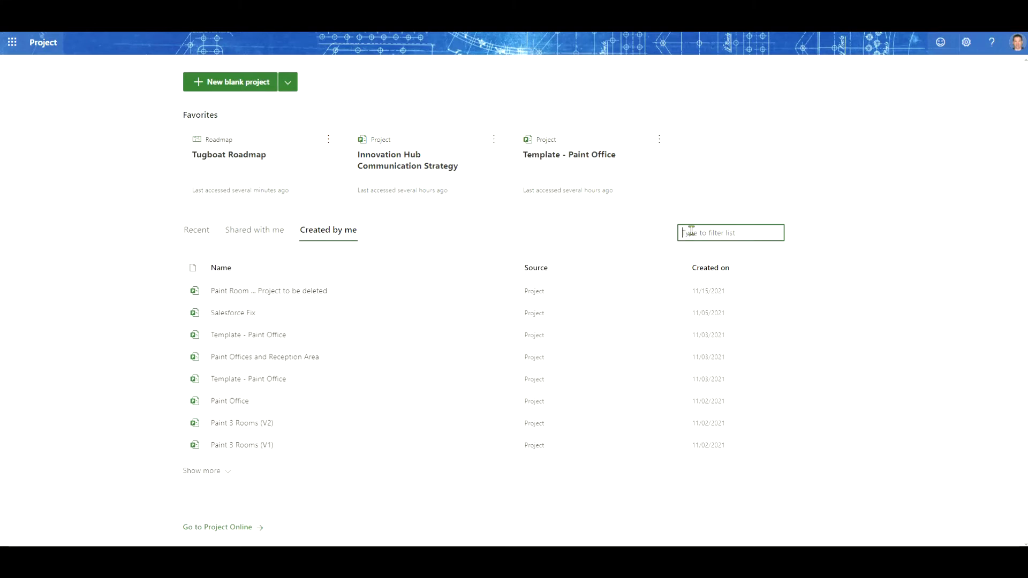
type("Paint")
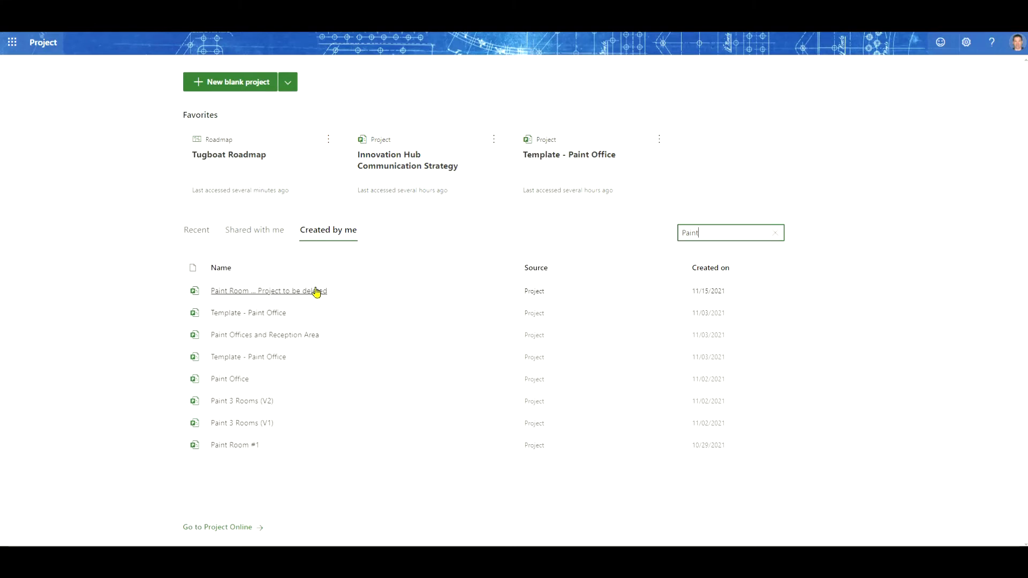
Step: Open Paint Office from the filtered Created by me list
left_click(237, 380)
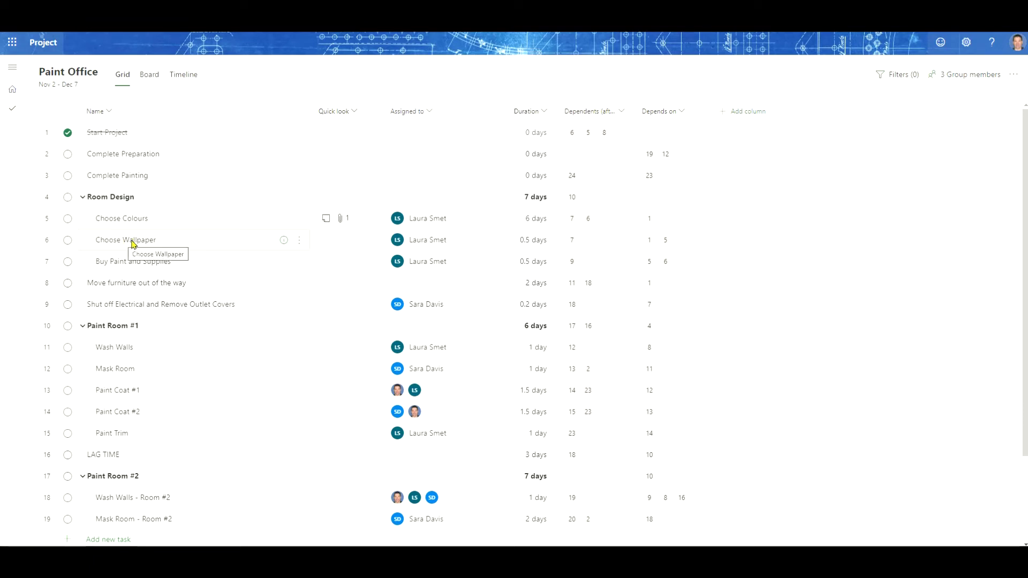
Step: Add the note 'Please avoid crazy floral patterns.' to Choose Wallpaper, close the details, and reopen the note
left_click(284, 241)
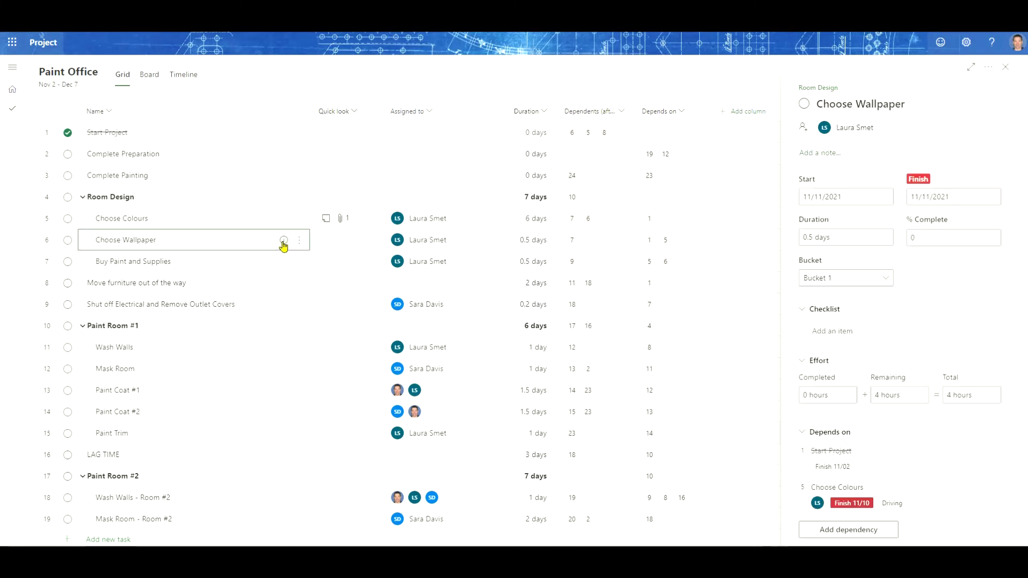
left_click(797, 154)
type("Please avoid crazy floral patterns.")
key("Return")
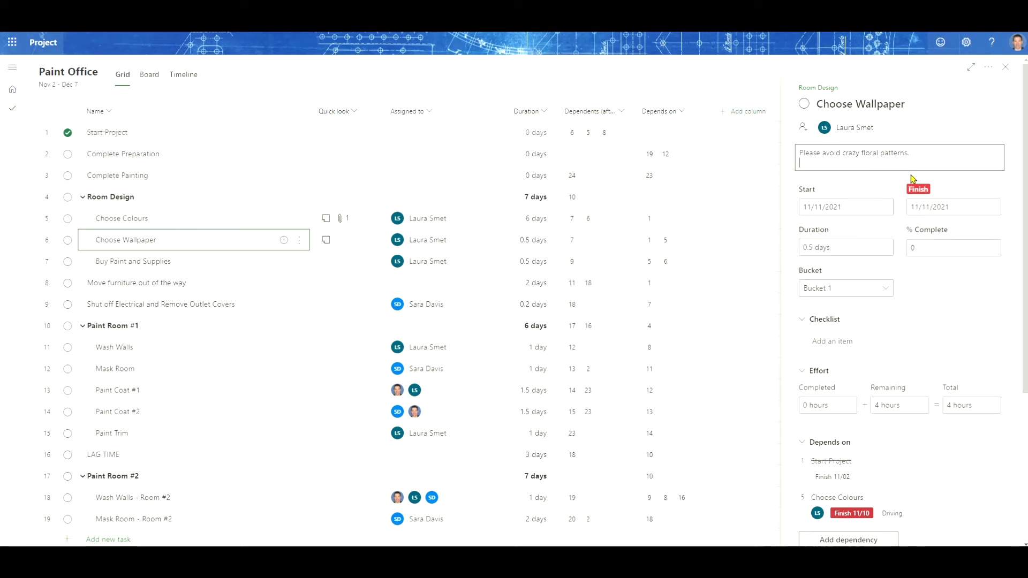
left_click(931, 304)
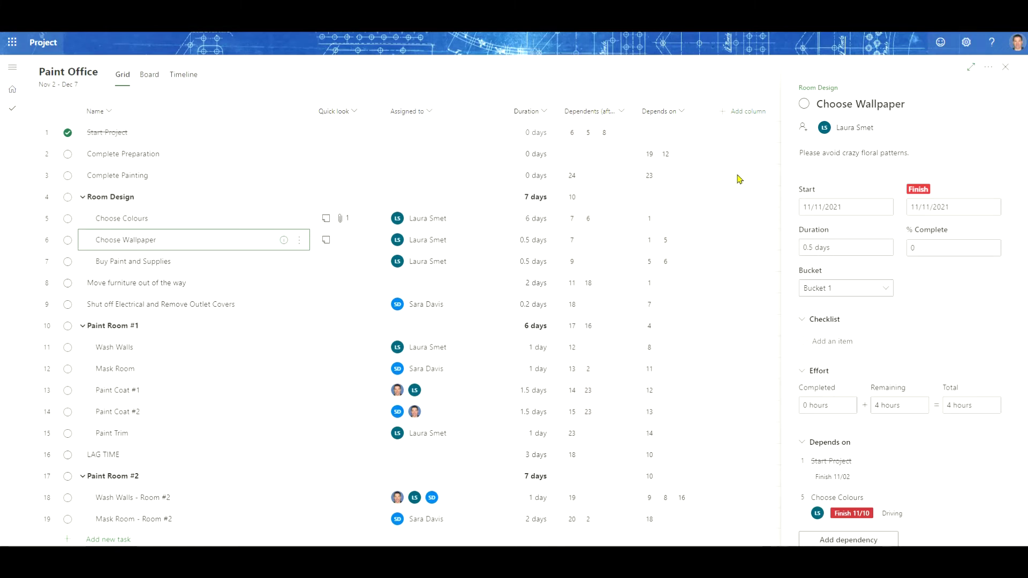
left_click(1004, 68)
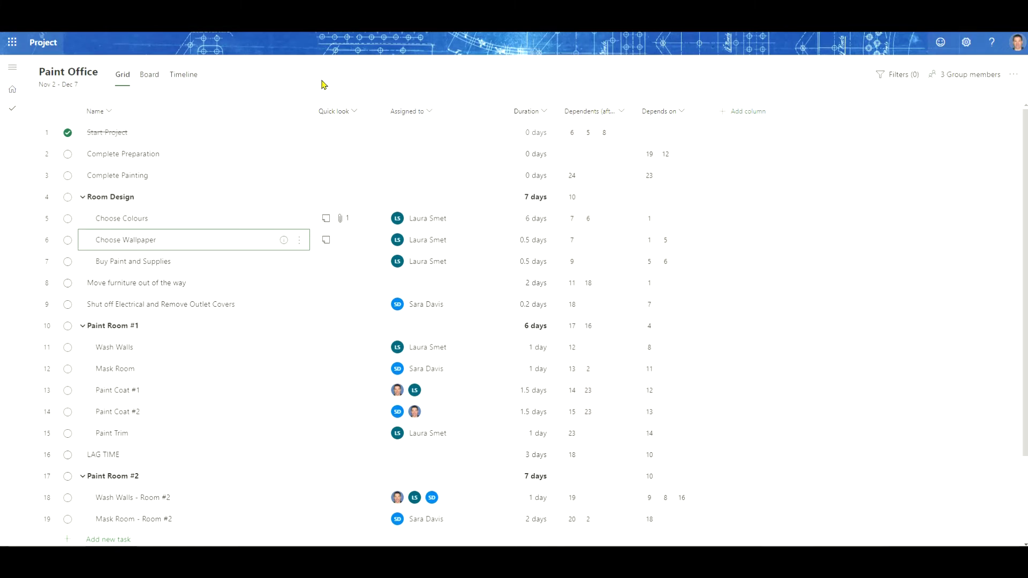
left_click(326, 242)
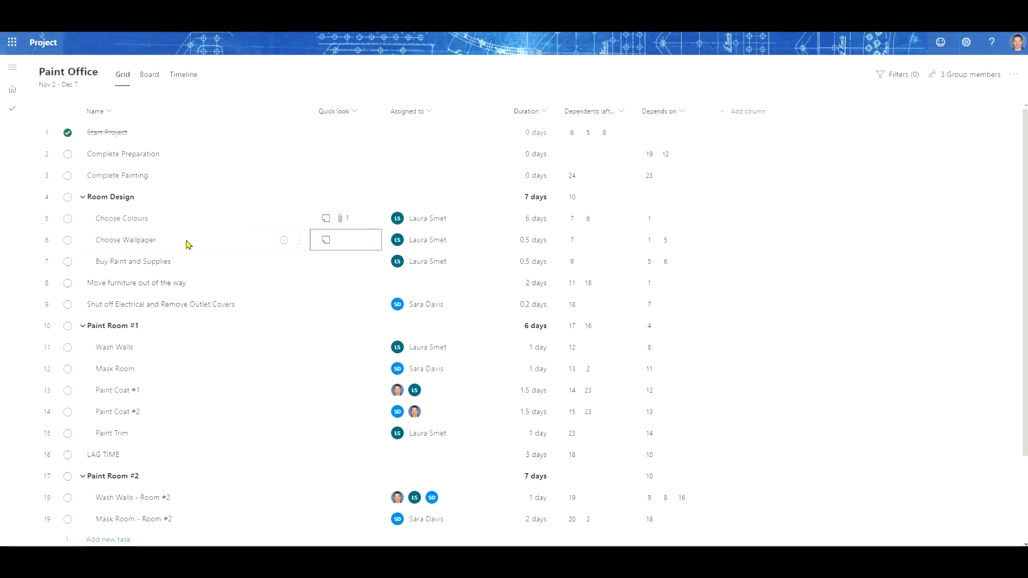
left_click(283, 241)
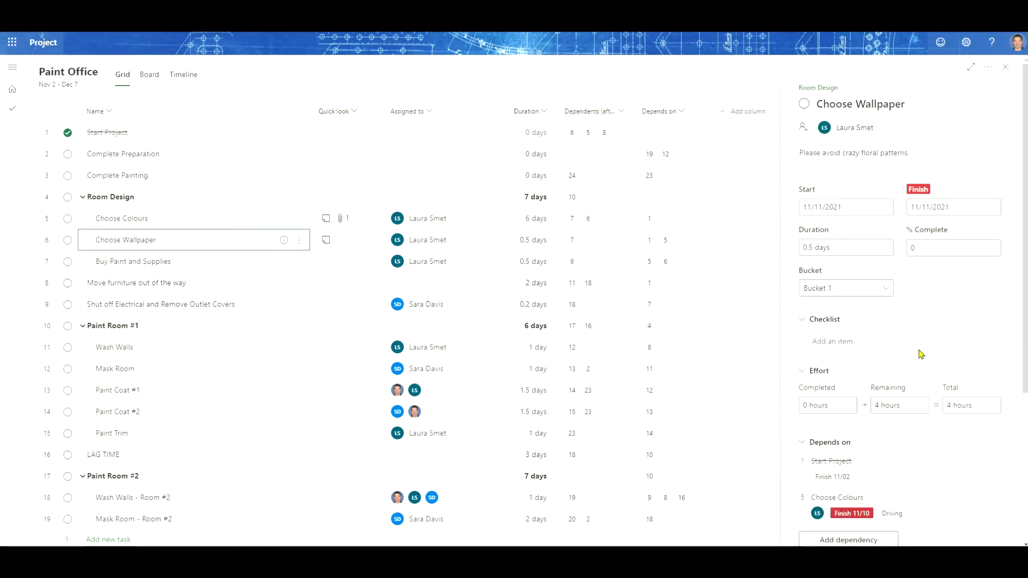
scroll(918, 350, "down", 3)
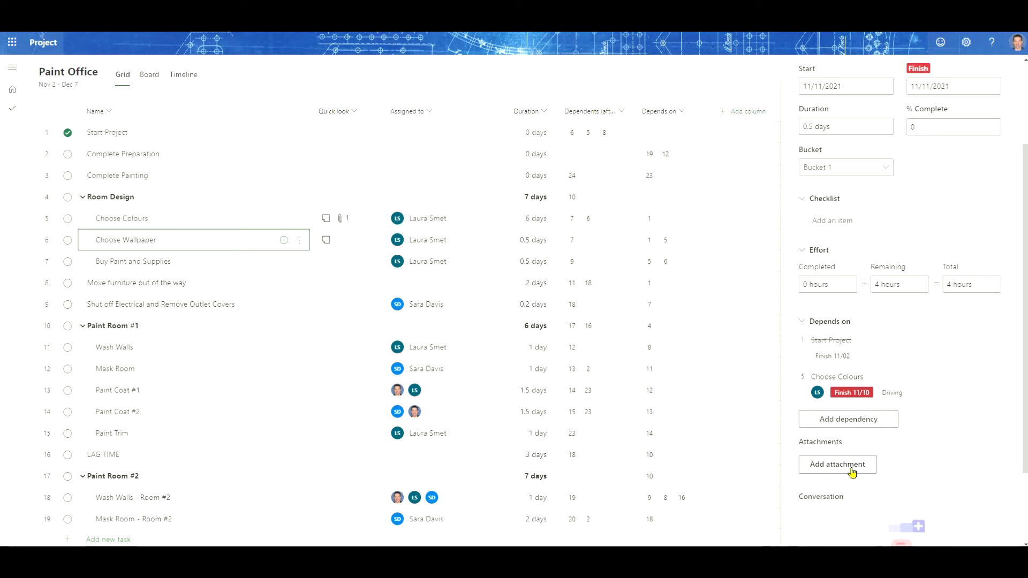
left_click(837, 467)
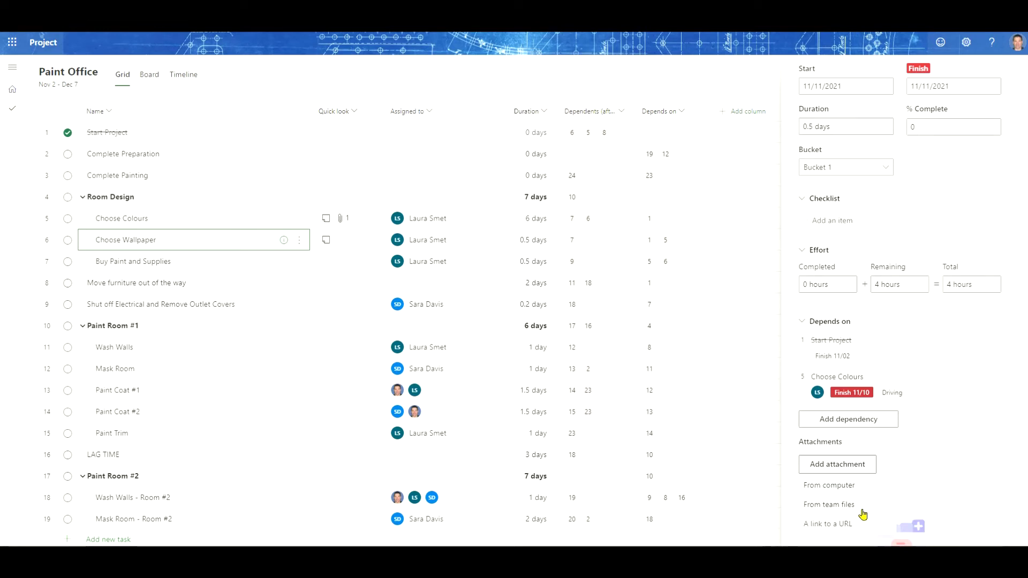
left_click(833, 525)
type("www.WesternPrinic")
type("ples.com")
key("Tab")
type("Western Principles website")
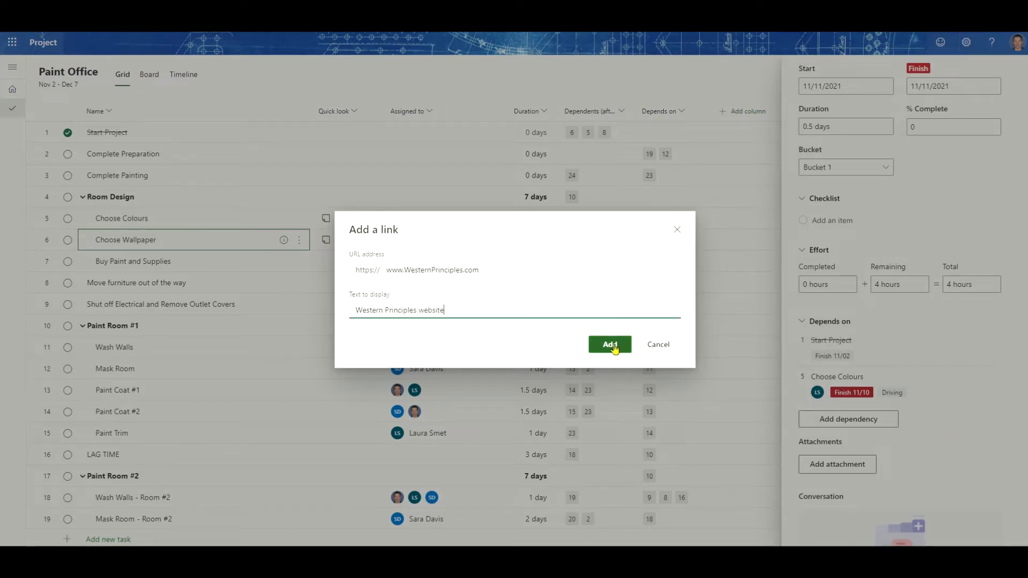
left_click(616, 347)
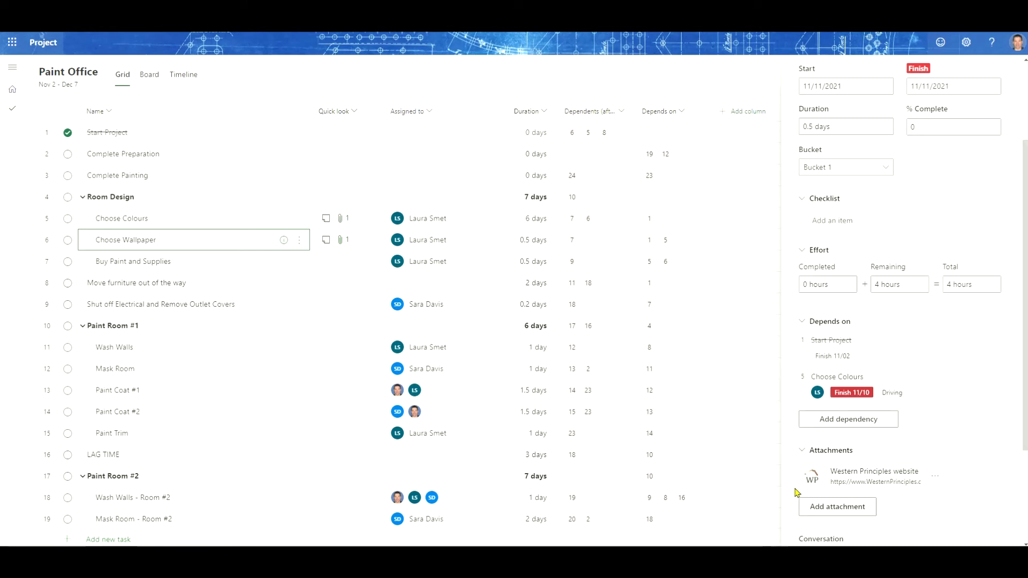
left_click(863, 482)
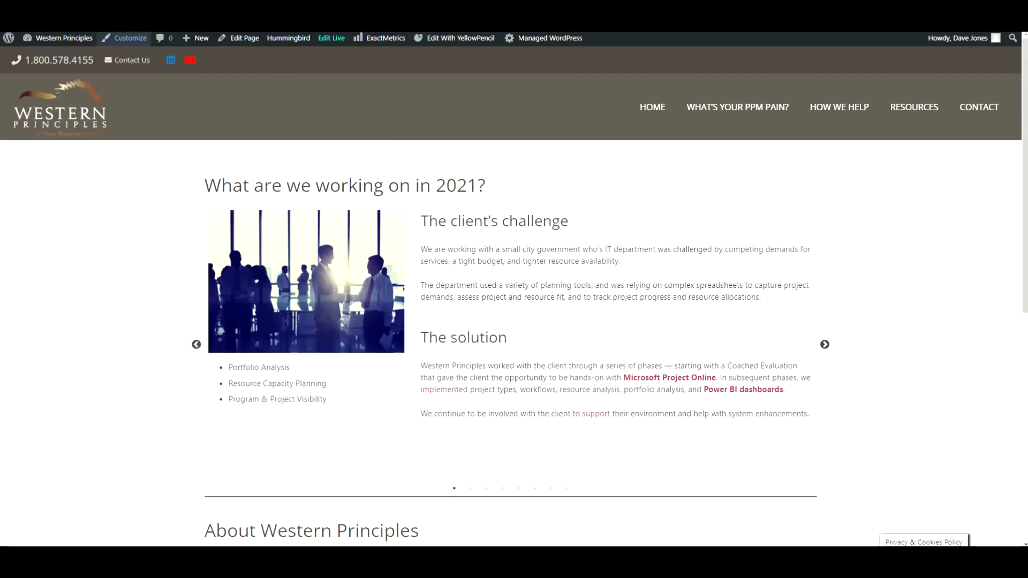
Step: Close the Western Principles website tab to get back to the Paint Office project
key("ctrl+w")
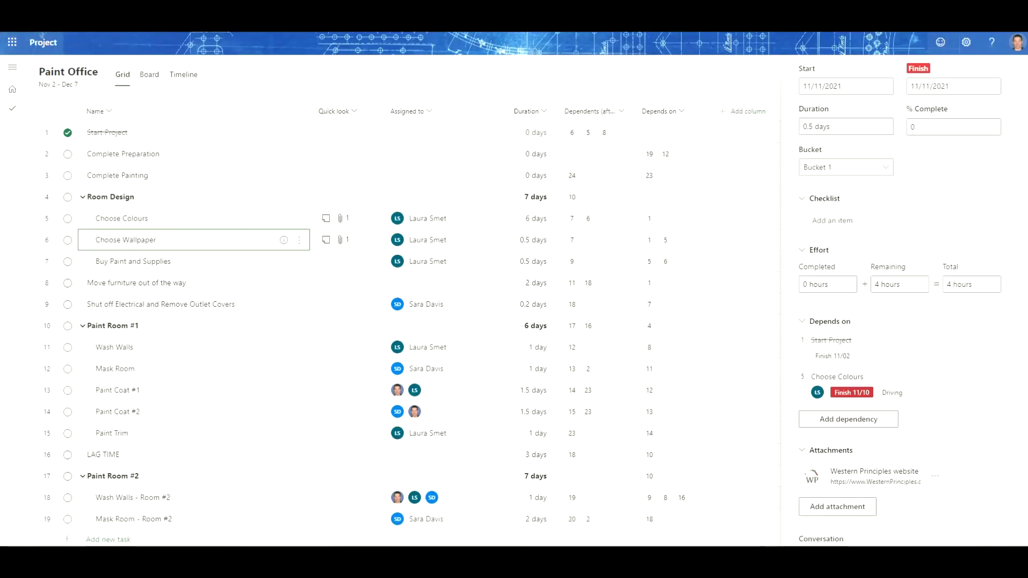
Step: Attach the Power BI Reports PDF from team files to Choose Wallpaper, then open it from the row's attachments
left_click(857, 513)
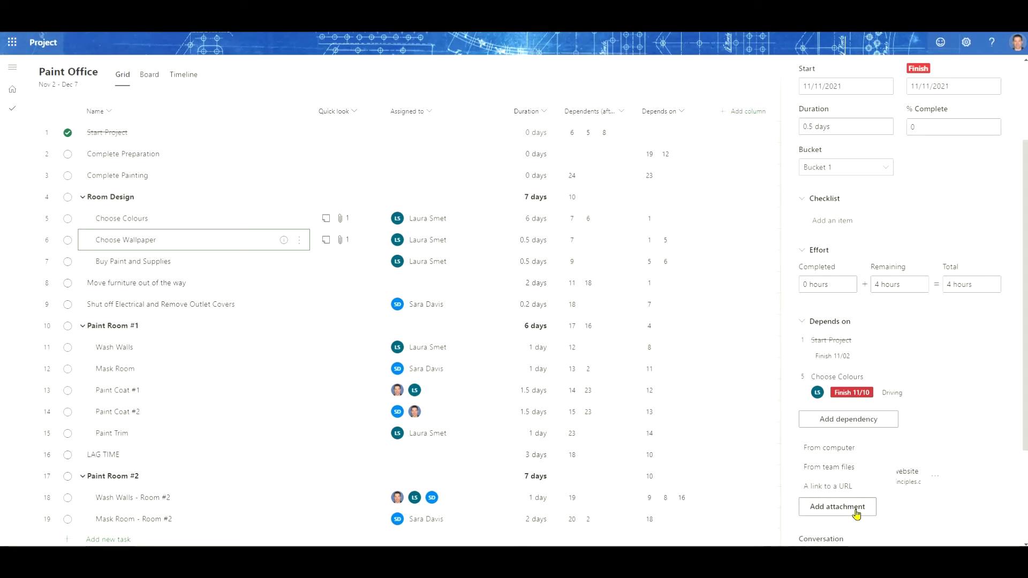
left_click(831, 450)
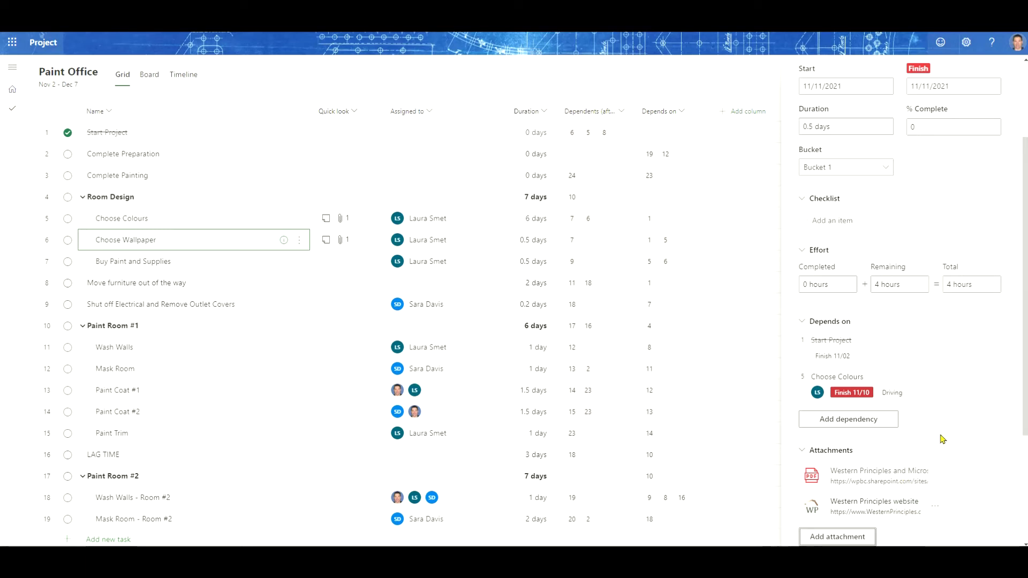
scroll(980, 233, "up", 3)
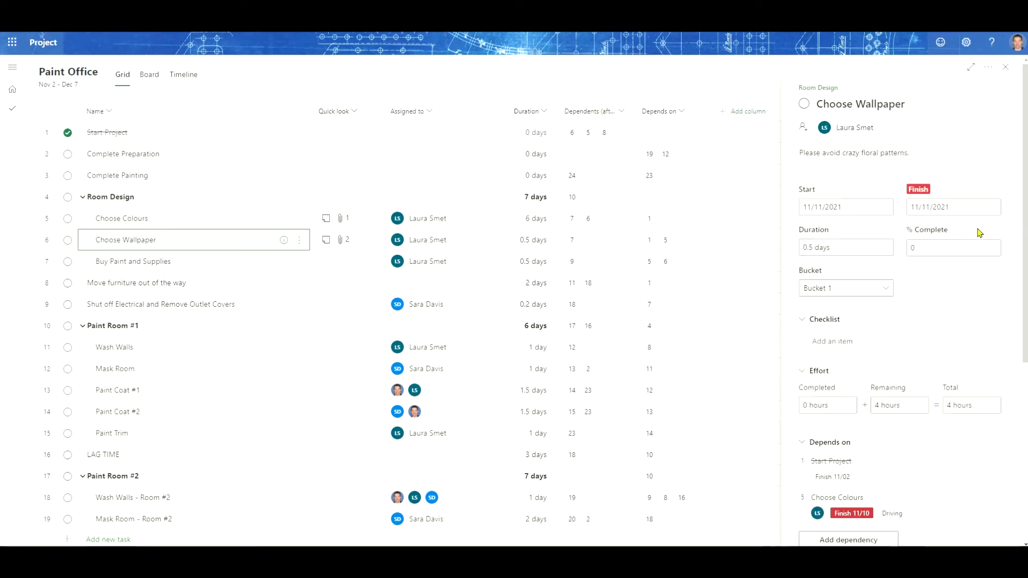
left_click(1007, 69)
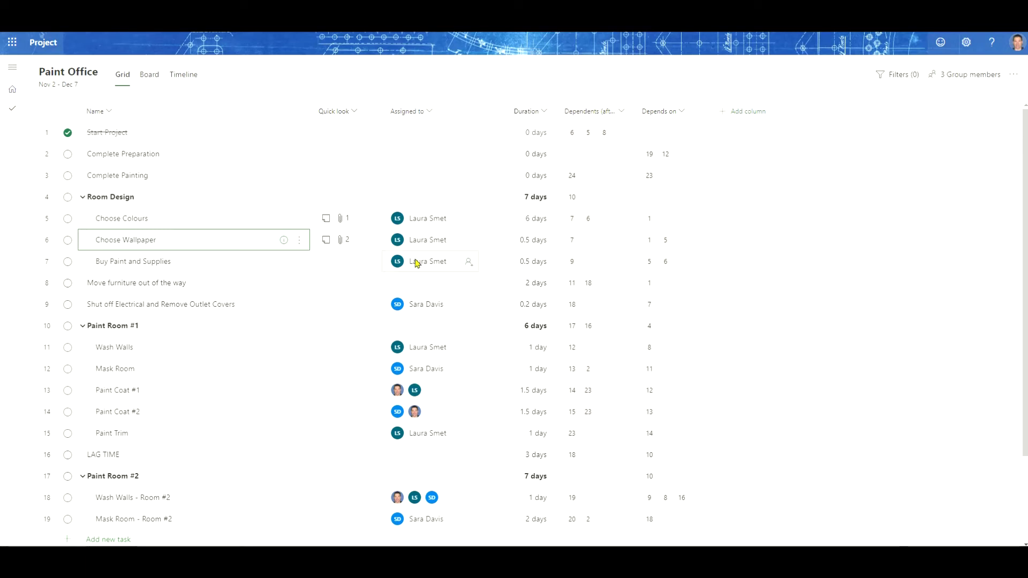
left_click(344, 242)
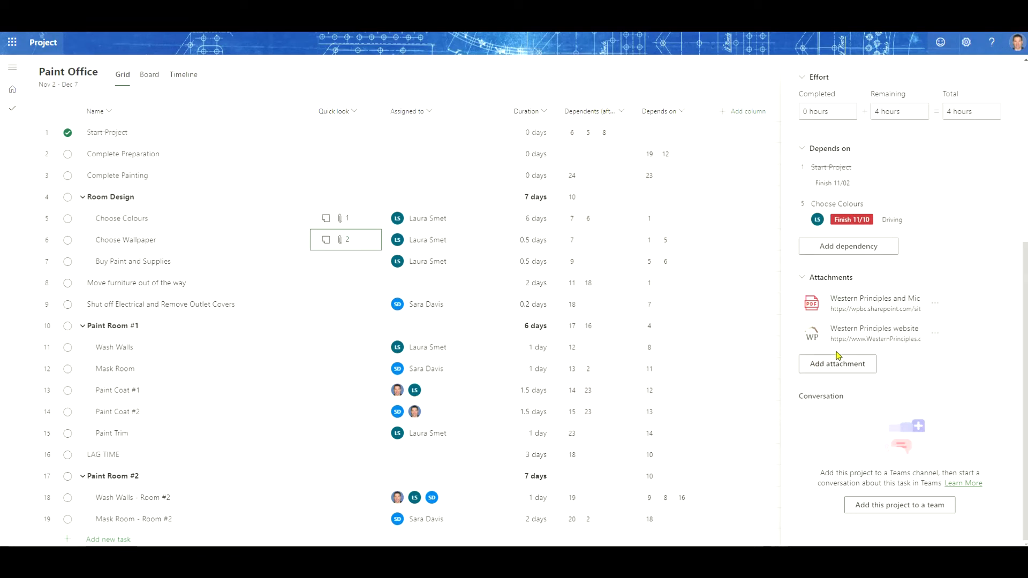
left_click(845, 309)
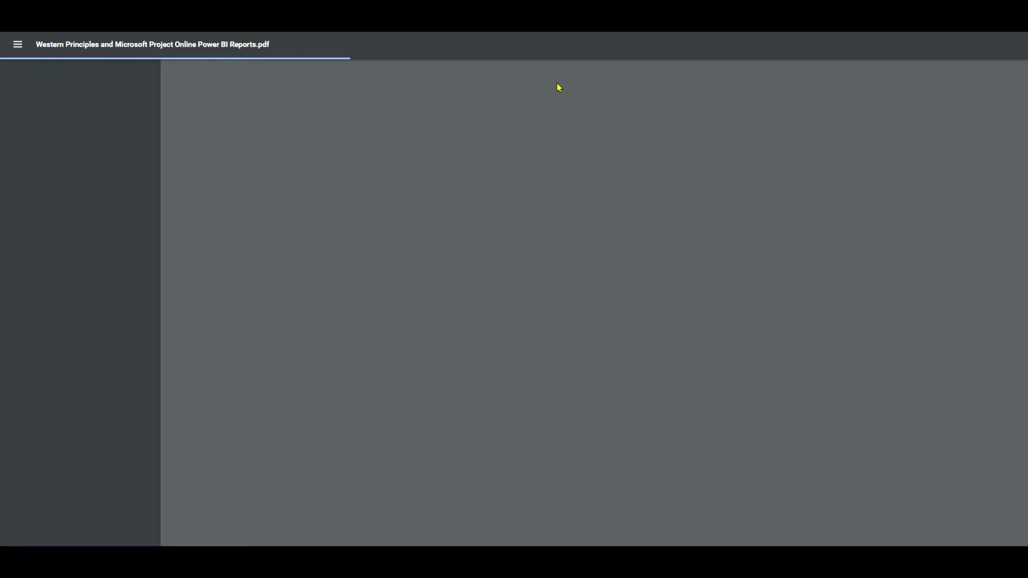